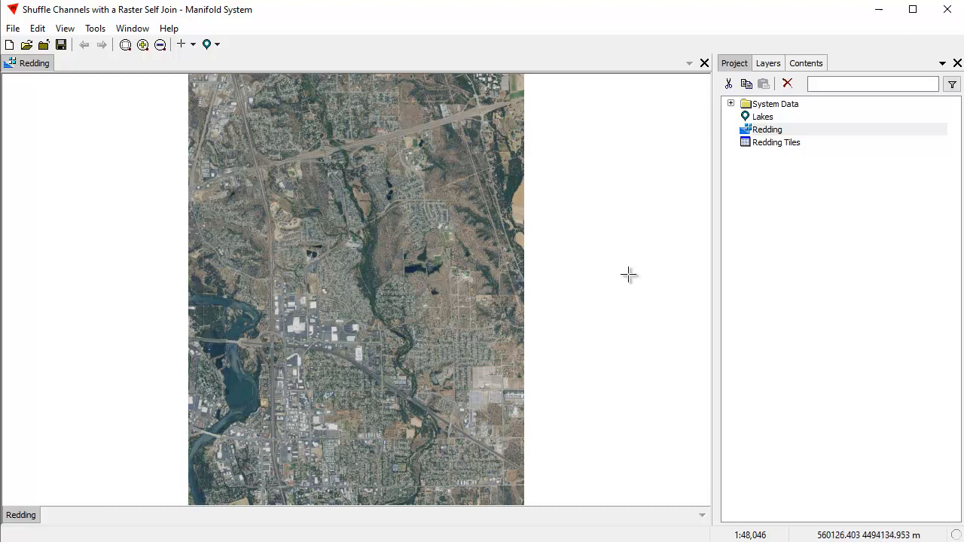
Go to the saved Lakes location and examine the Redding image's channel assignments and tile data type.
left_click(214, 47)
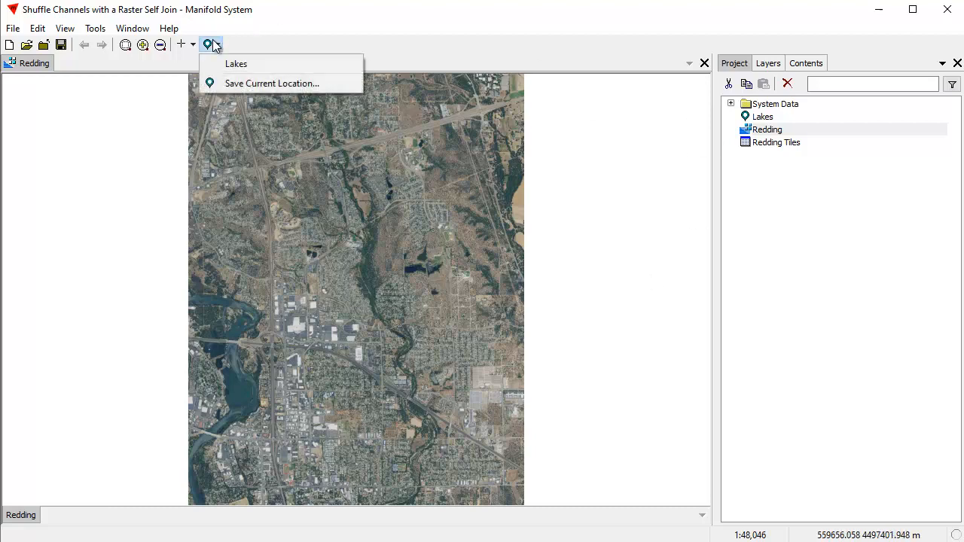
left_click(235, 65)
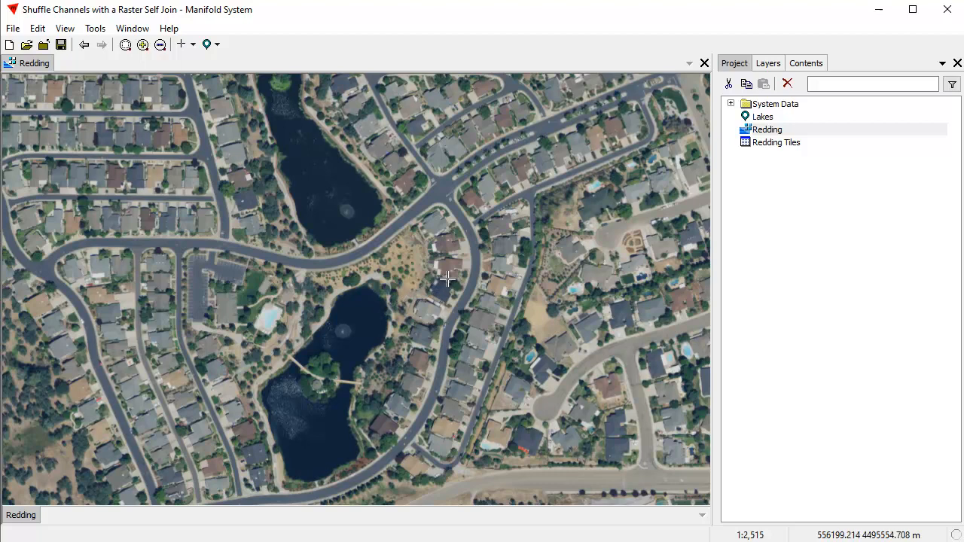
left_click(819, 65)
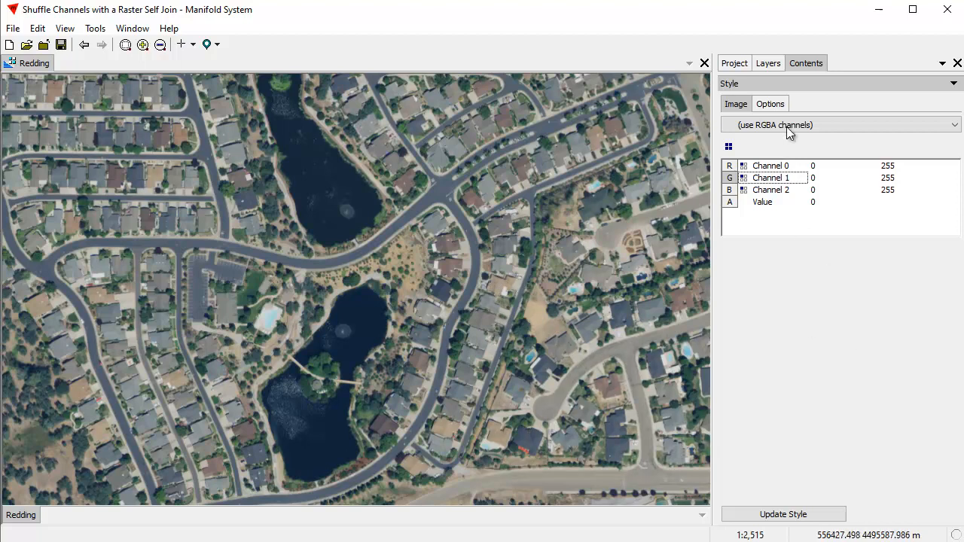
left_click(772, 84)
left_click(772, 102)
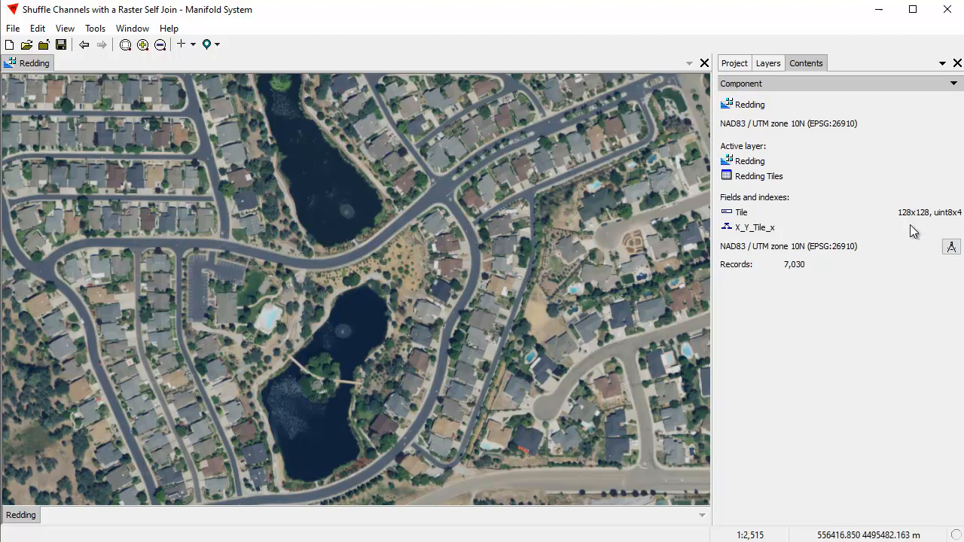
left_click(809, 84)
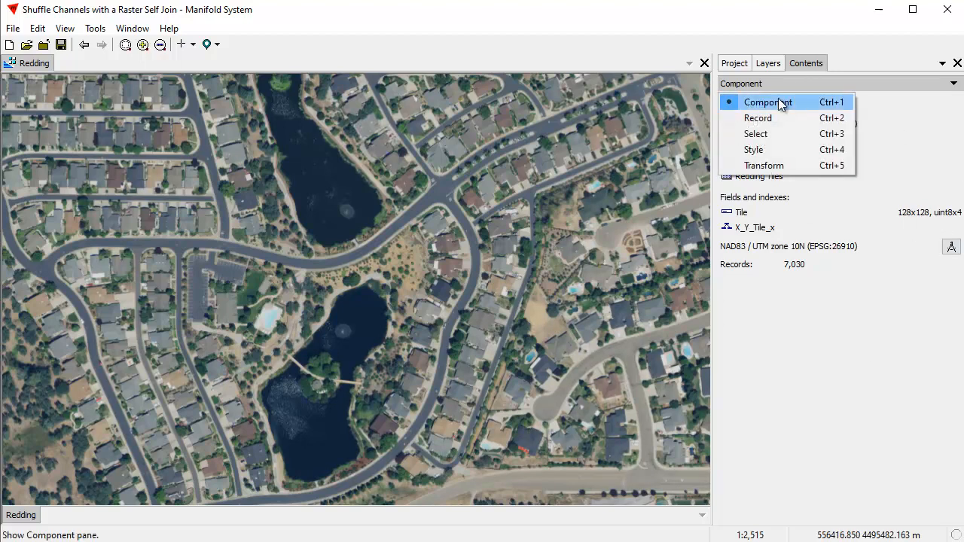
left_click(762, 149)
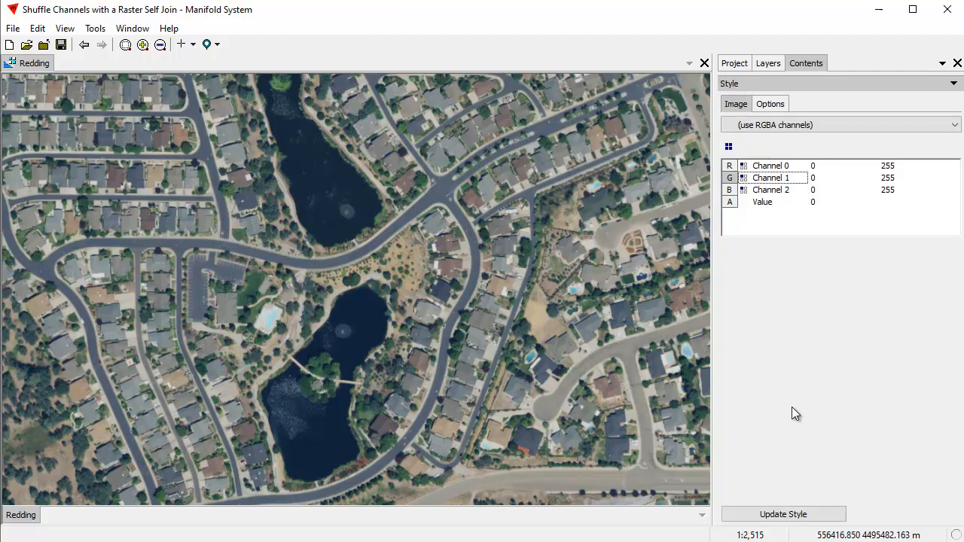
Set up a join on the Redding image with Redding itself as the source.
left_click(38, 28)
left_click(62, 195)
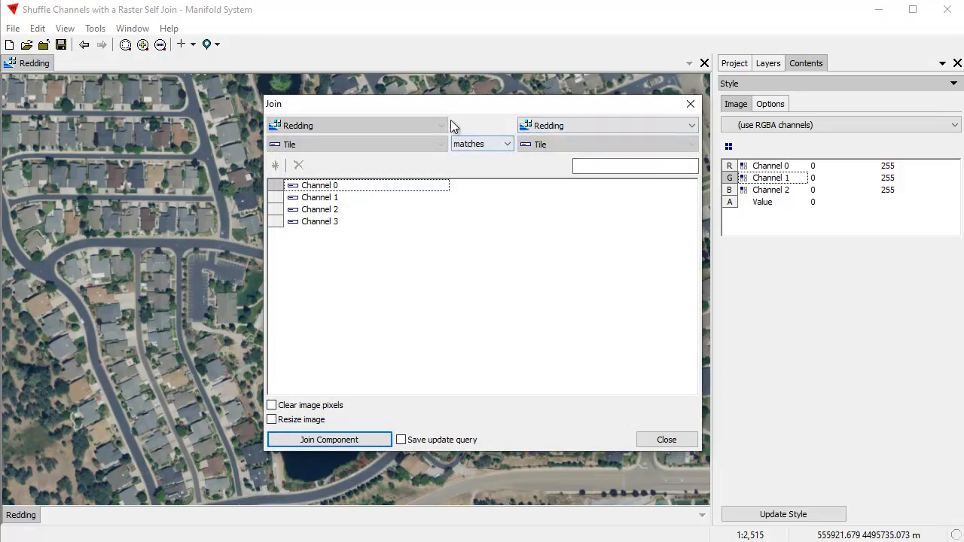
left_click_drag(464, 104, 408, 114)
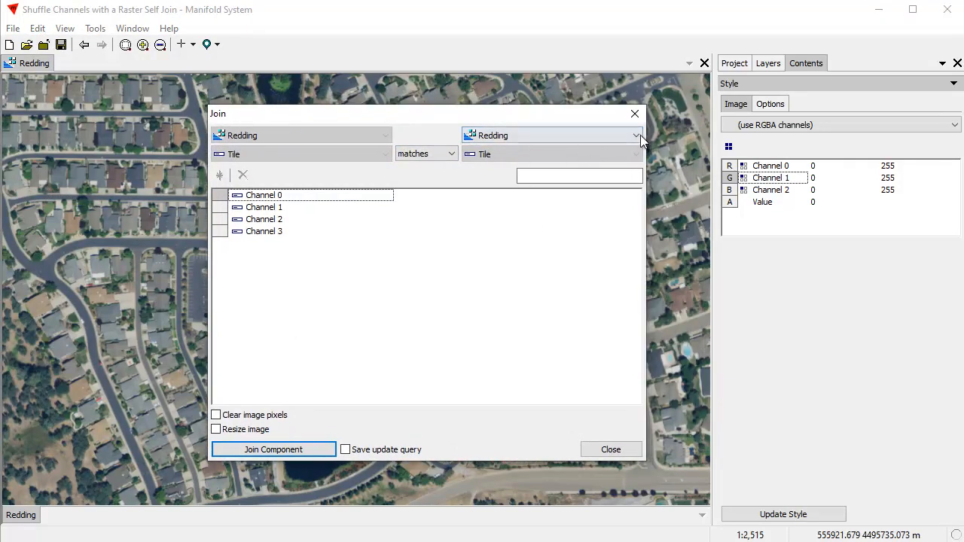
left_click(603, 132)
left_click(478, 150)
Copy source Channel 3 into Channel 0, Channel 0 into Channel 1 and Channel 1 into Channel 2, and run the join.
left_click(506, 199)
left_click(509, 278)
left_click(498, 207)
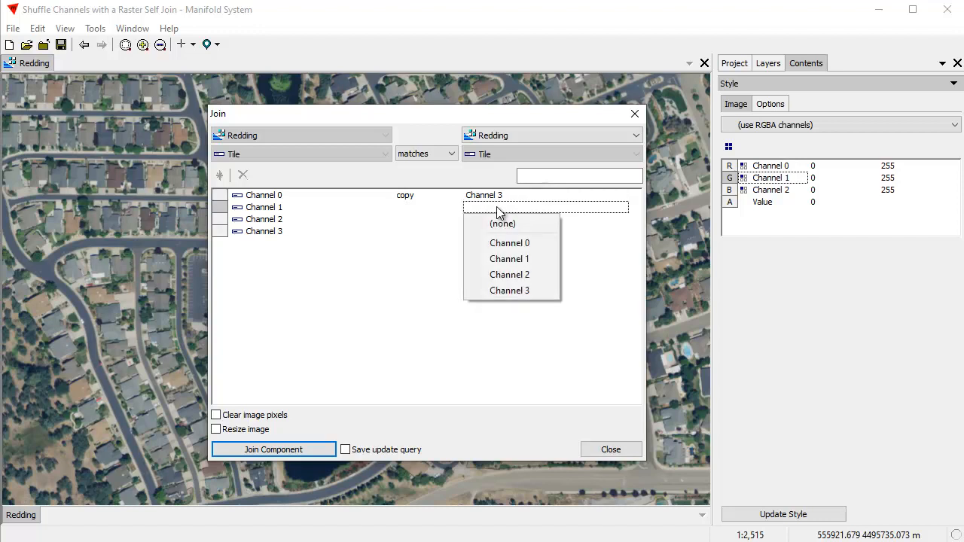
left_click(516, 242)
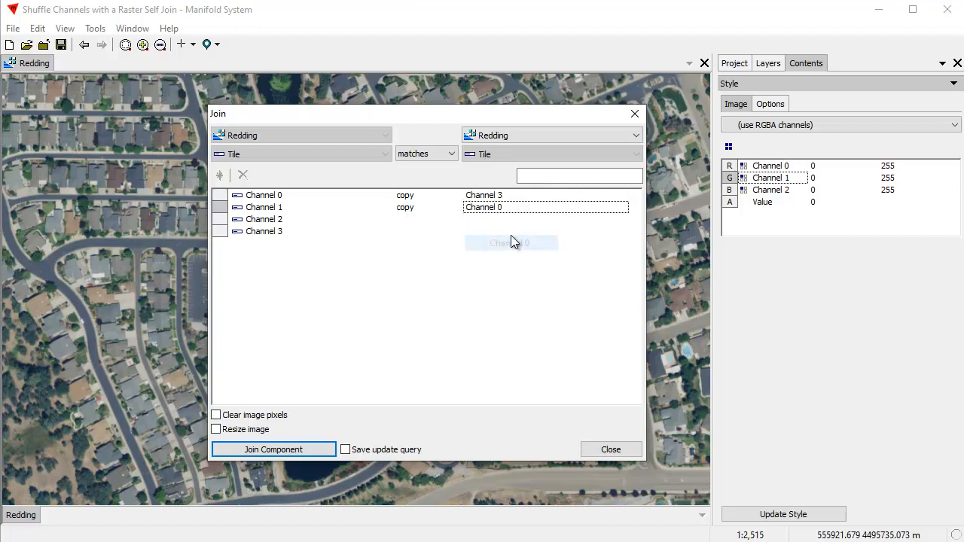
left_click(493, 219)
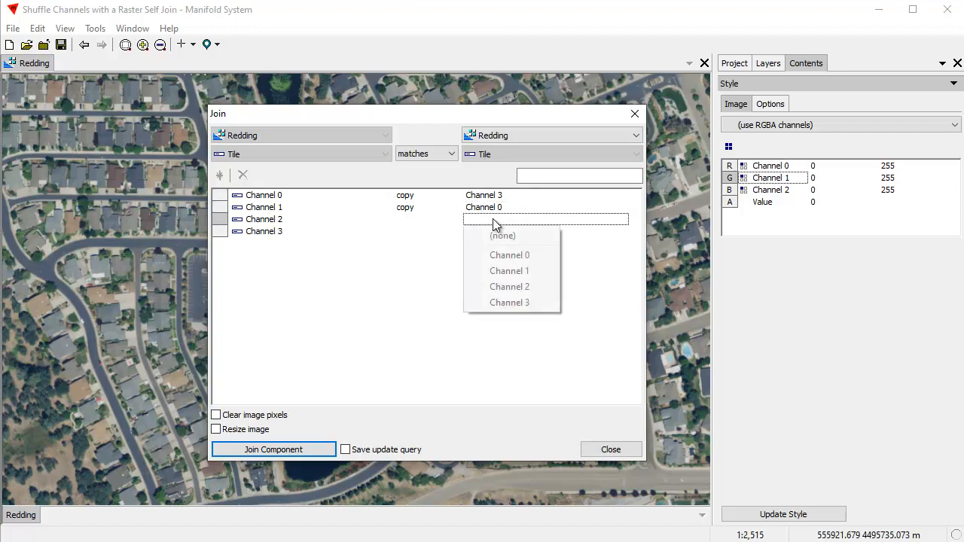
left_click(518, 287)
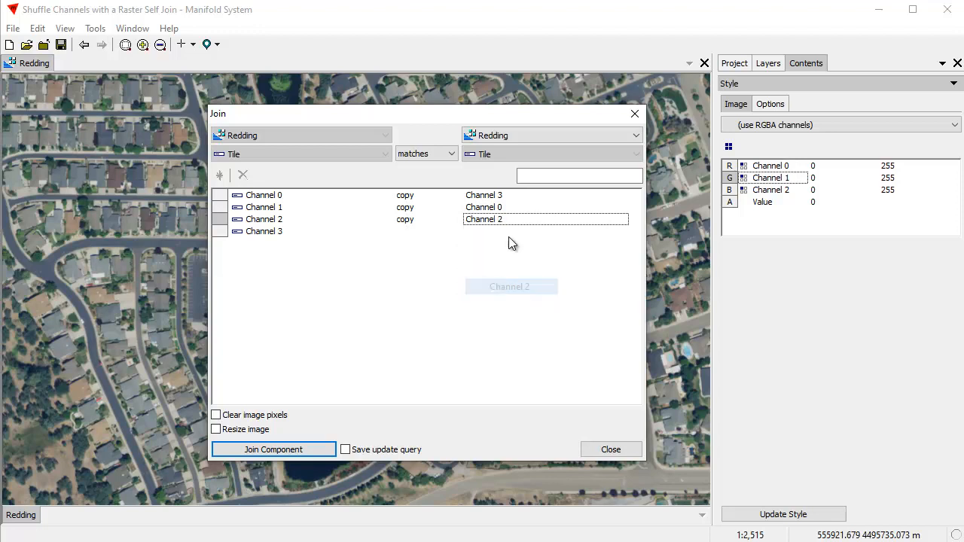
left_click(506, 222)
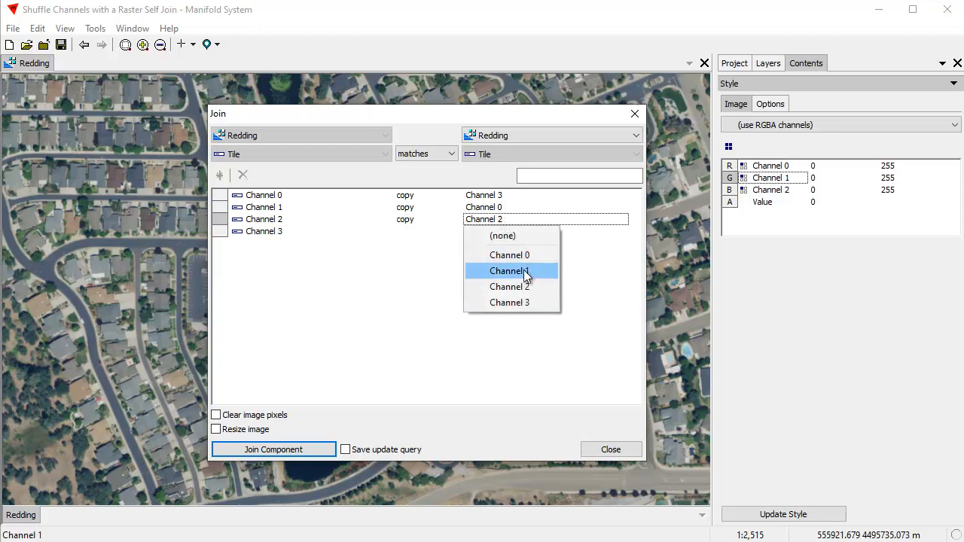
left_click(523, 270)
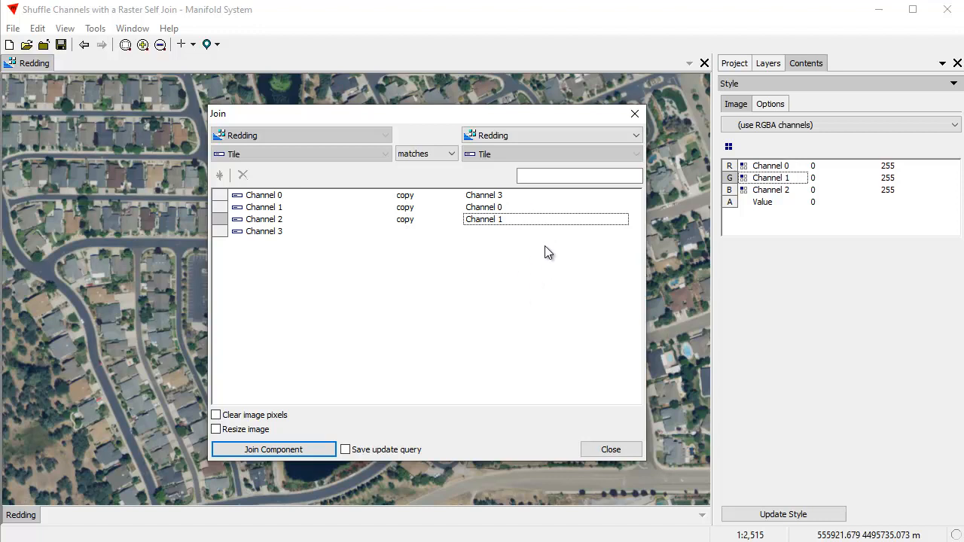
left_click_drag(417, 118, 473, 121)
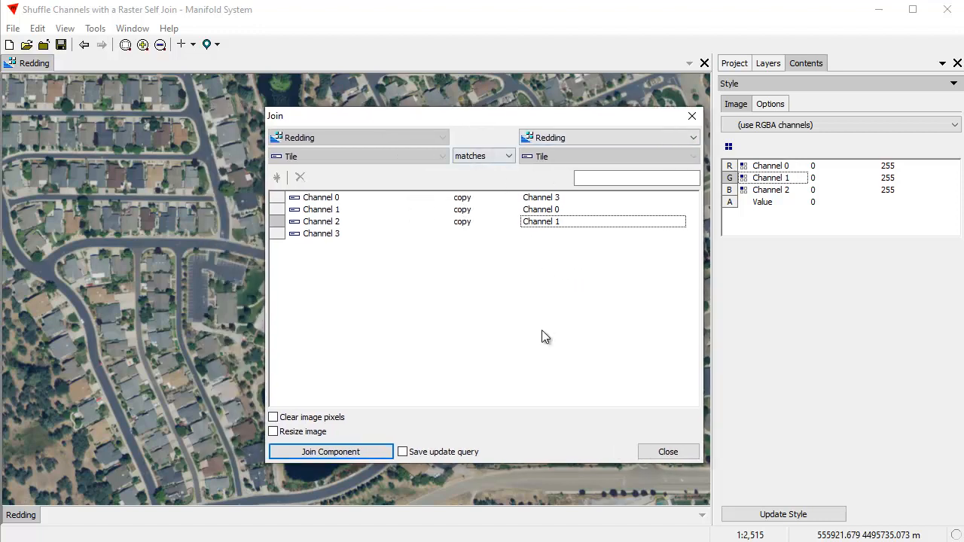
left_click(355, 451)
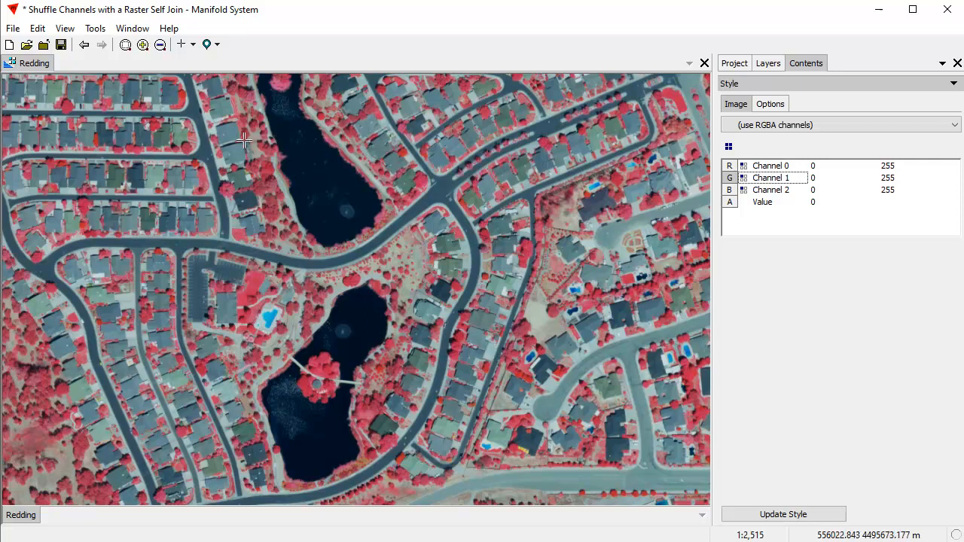
Inspect the recoloured Redding image at full extent and close up around the lakes and the creek.
left_click(125, 45)
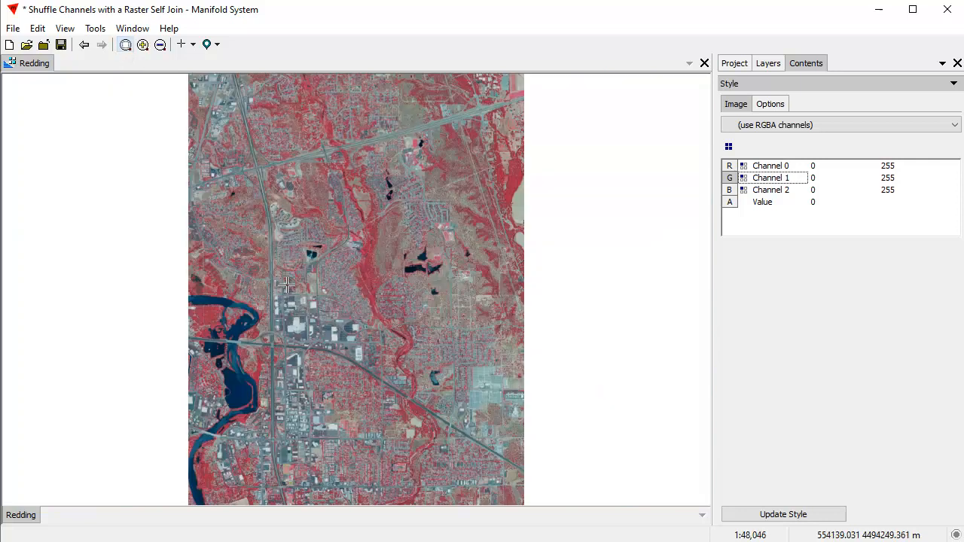
scroll(448, 332, "up", 3)
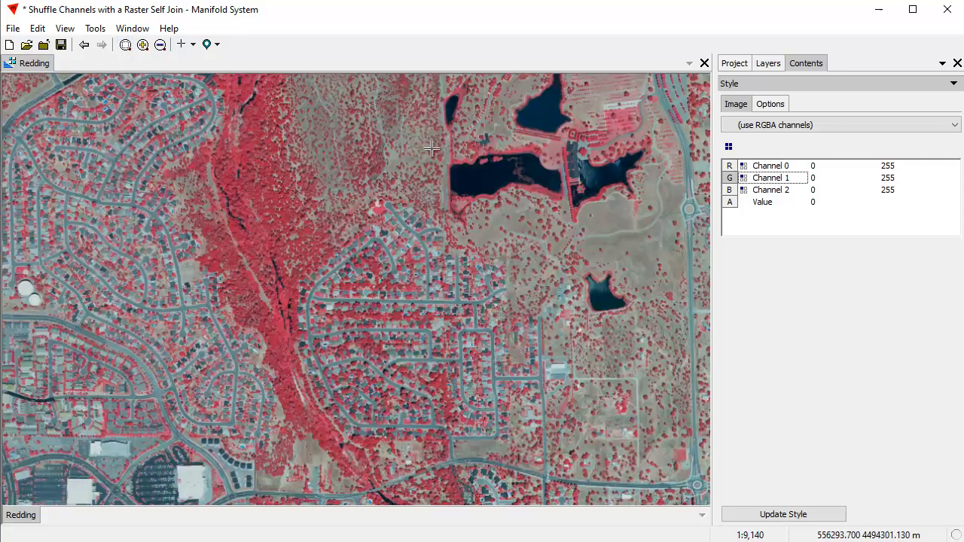
scroll(540, 285, "up", 1)
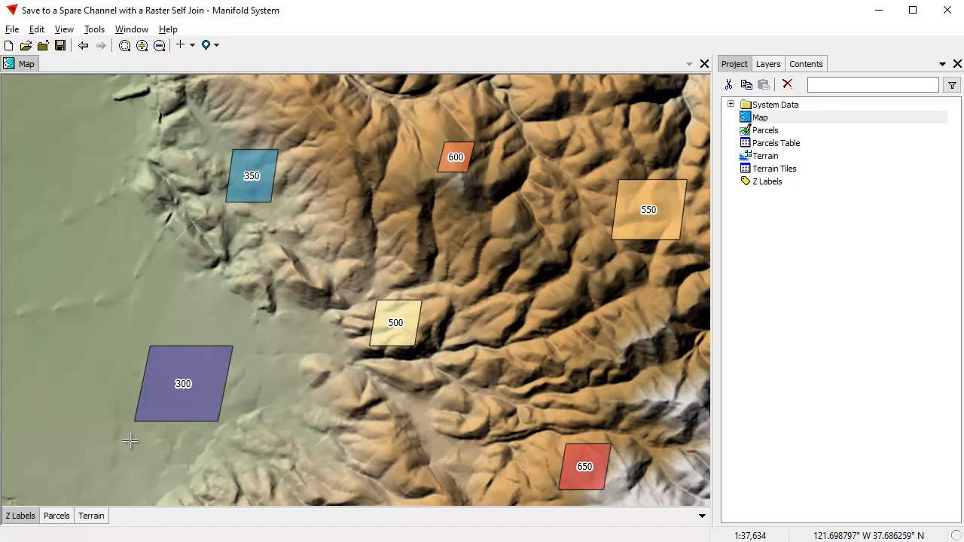
Make Terrain the active layer of the map.
left_click(59, 519)
left_click(59, 518)
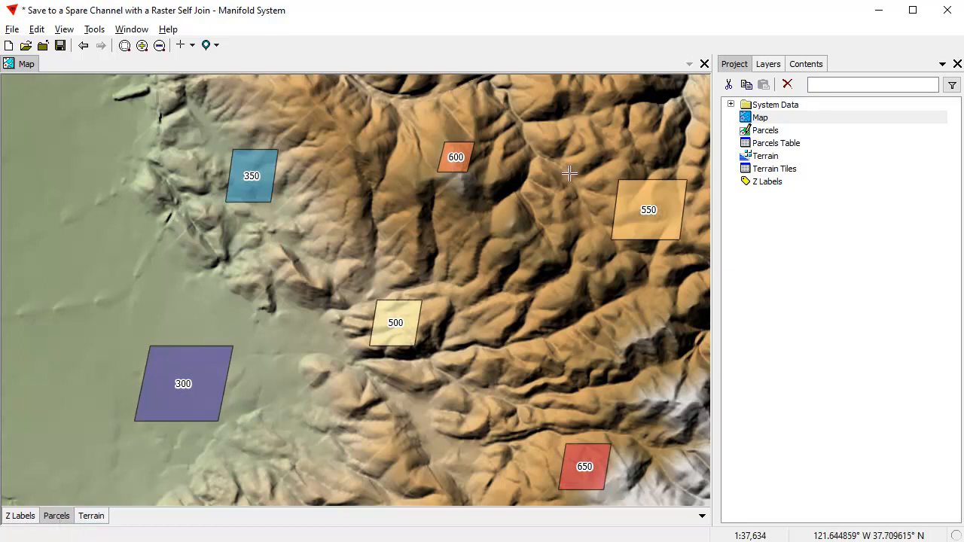
left_click(91, 516)
Examine the Terrain layer's style channel and tile data type, and the project's components.
left_click(808, 66)
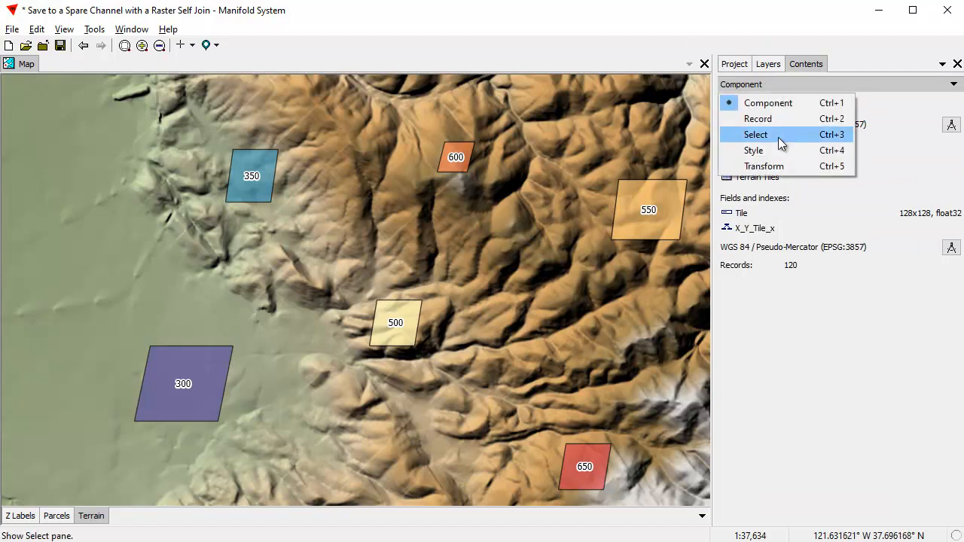
left_click(778, 150)
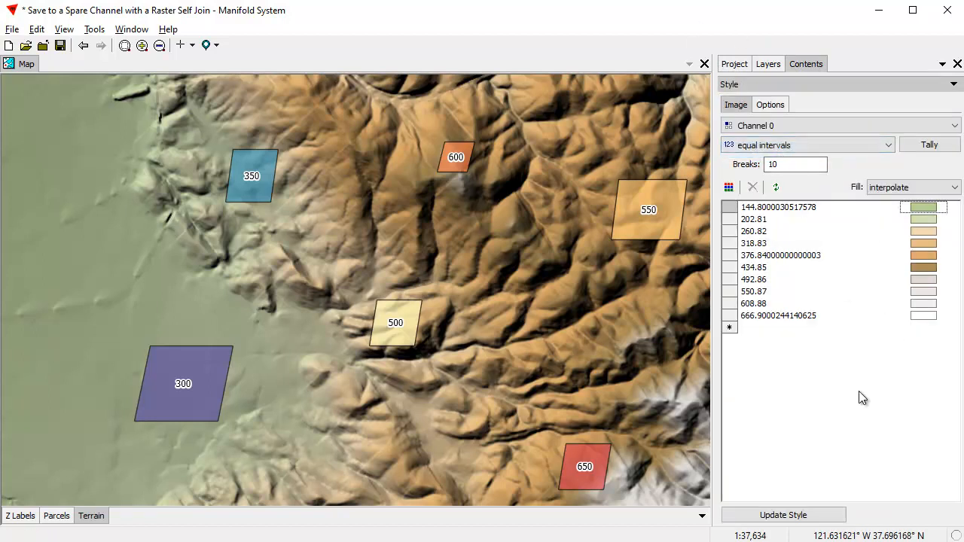
left_click(776, 87)
left_click(775, 97)
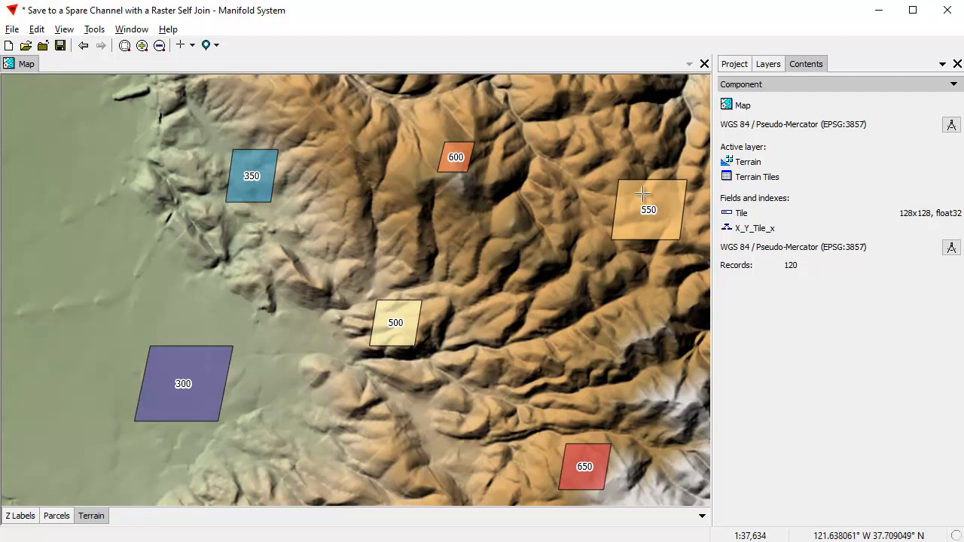
left_click(734, 64)
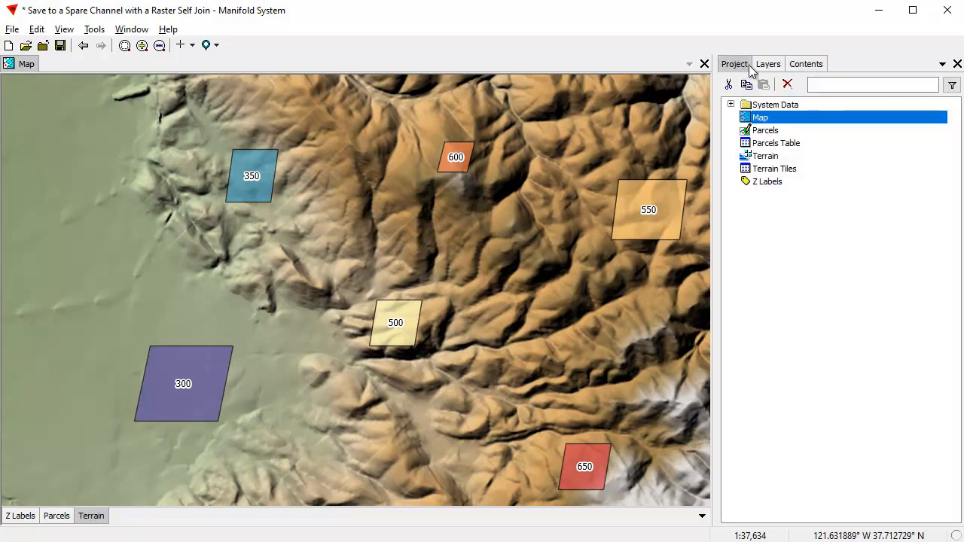
left_click(808, 64)
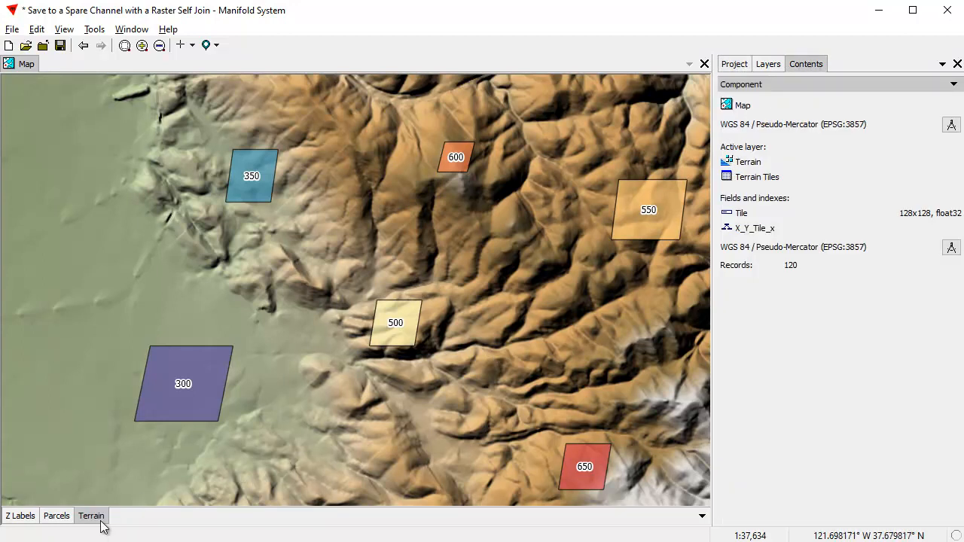
Set up a join on the Terrain image with Terrain itself as the source.
left_click(37, 30)
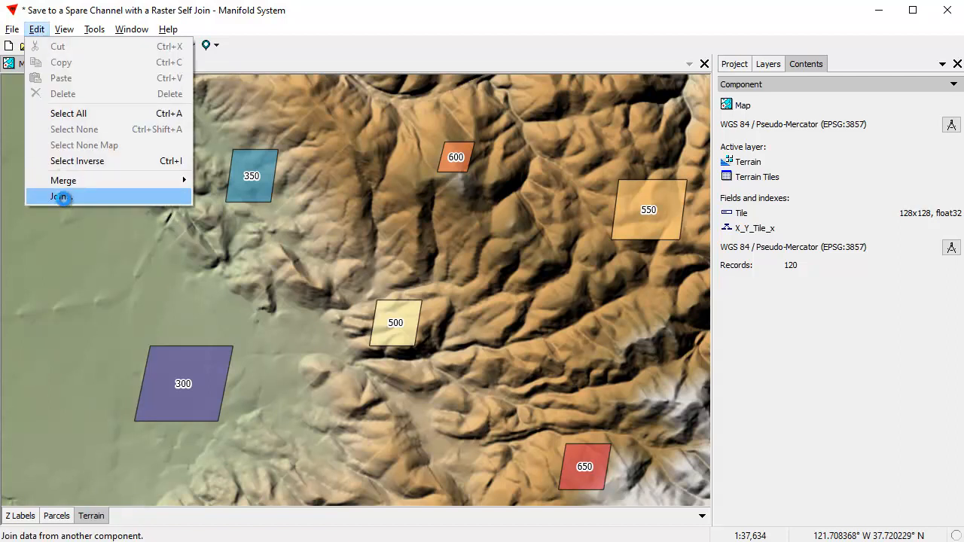
left_click(63, 197)
left_click_drag(474, 107, 401, 107)
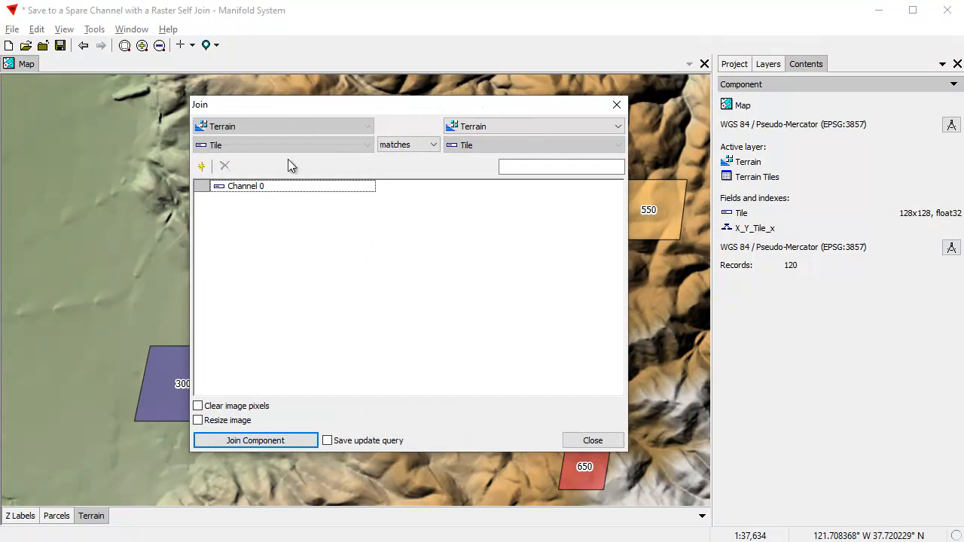
left_click(616, 128)
left_click(497, 154)
left_click_drag(391, 110, 483, 128)
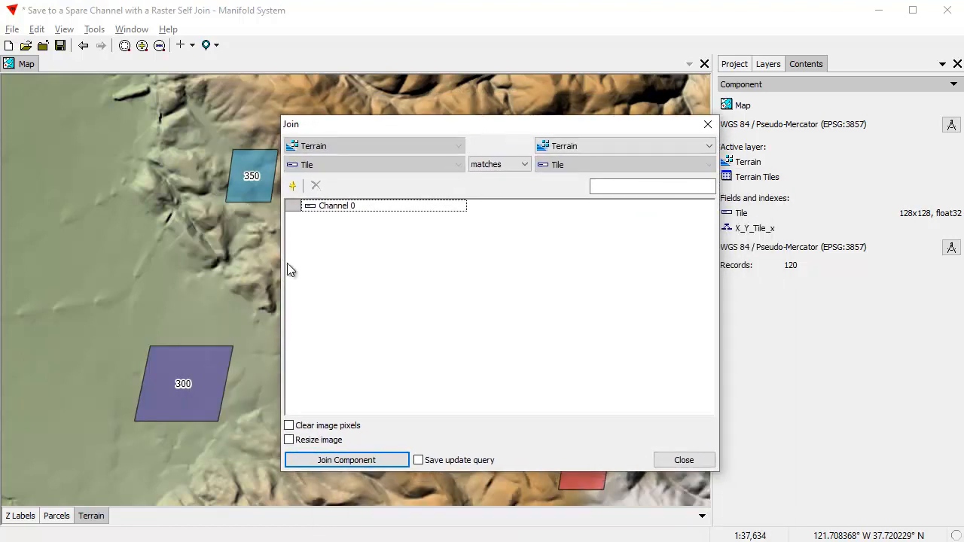
Add a new channel to Terrain as a copy of Channel 0 and run the join.
left_click(296, 189)
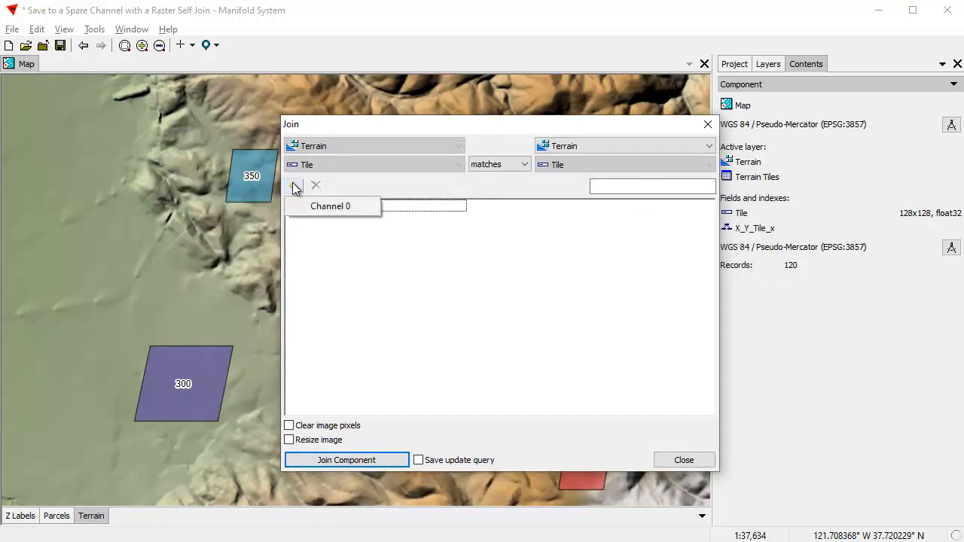
left_click(337, 206)
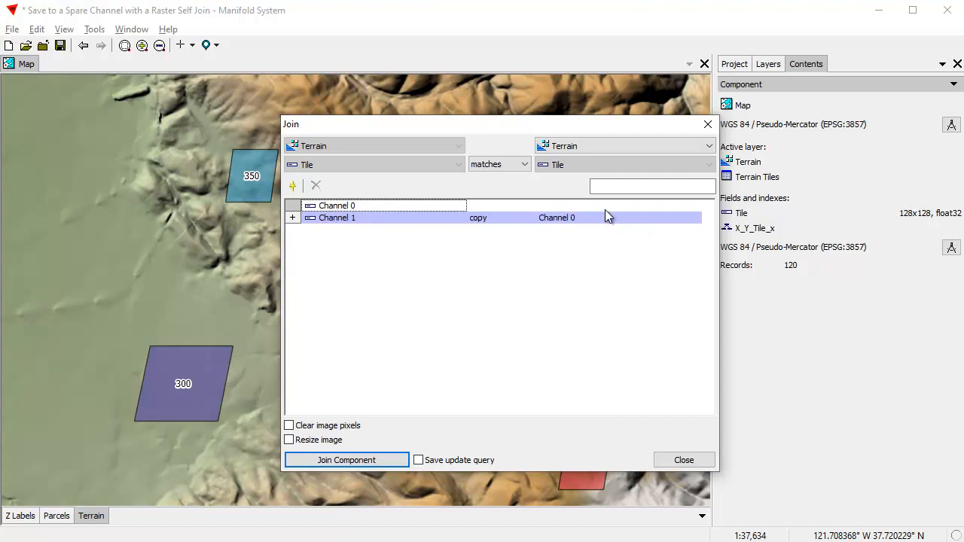
left_click(371, 462)
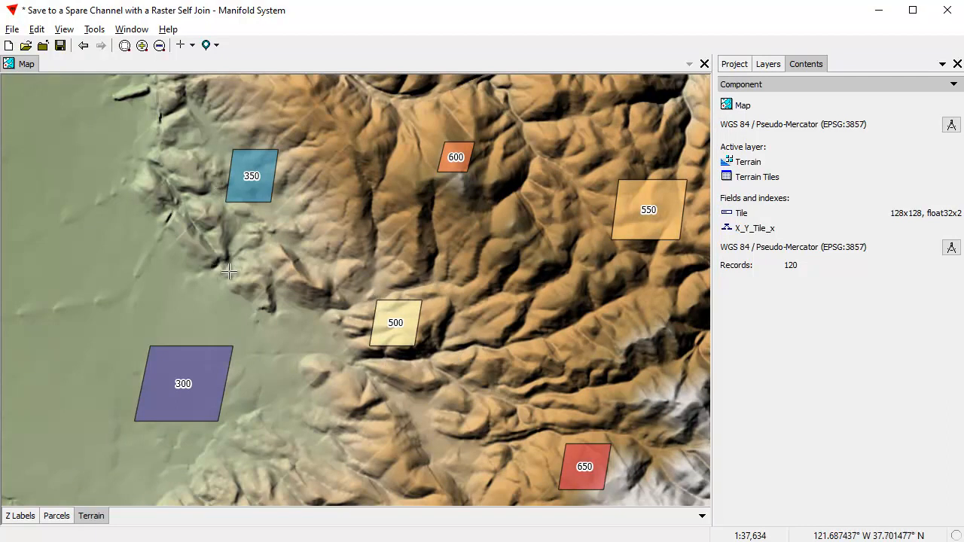
Set up another join on the Terrain image with Parcels as the source.
left_click(735, 65)
left_click(89, 521)
left_click(36, 30)
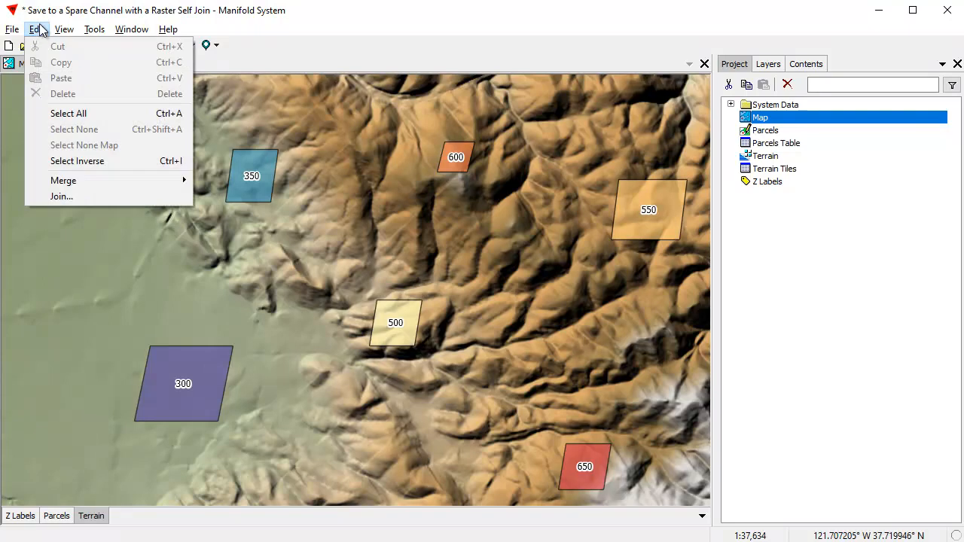
left_click(61, 196)
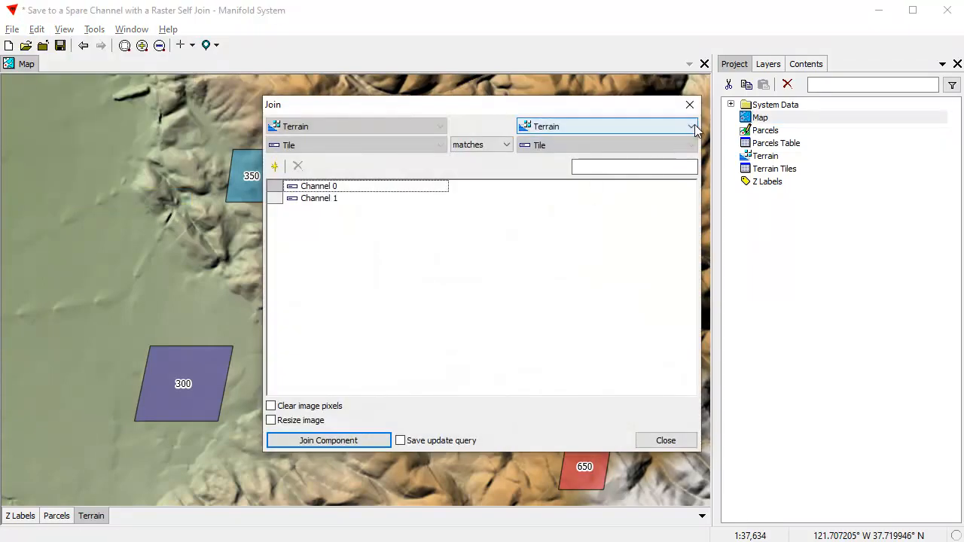
left_click(691, 127)
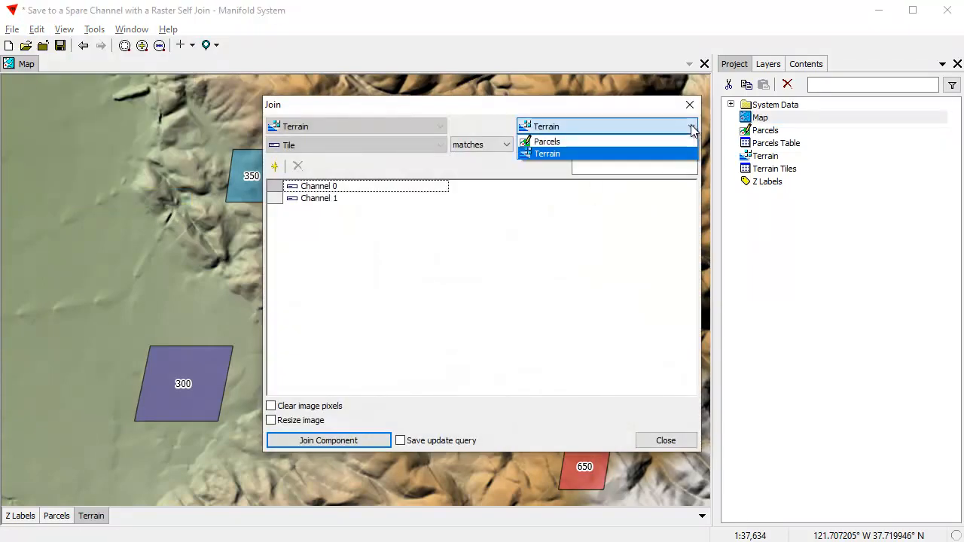
left_click(557, 144)
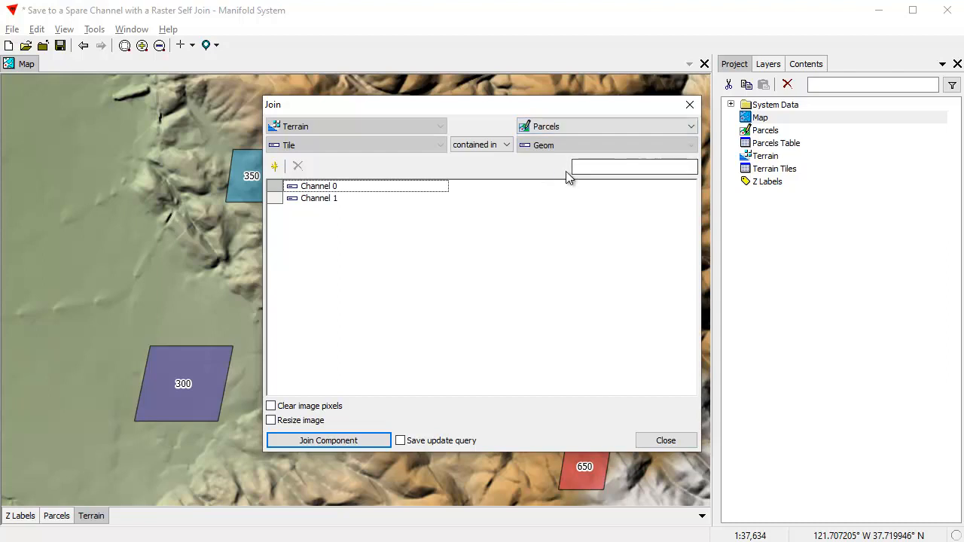
Set Terrain's Channel 0 to take the min of the Z field from Parcels.
left_click(576, 189)
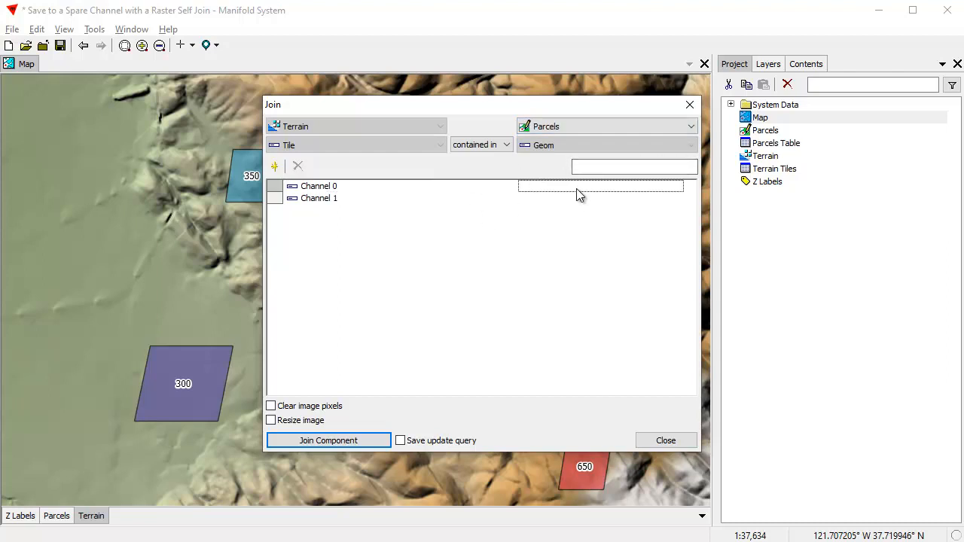
left_click(576, 189)
left_click(562, 238)
left_click(459, 188)
left_click(482, 258)
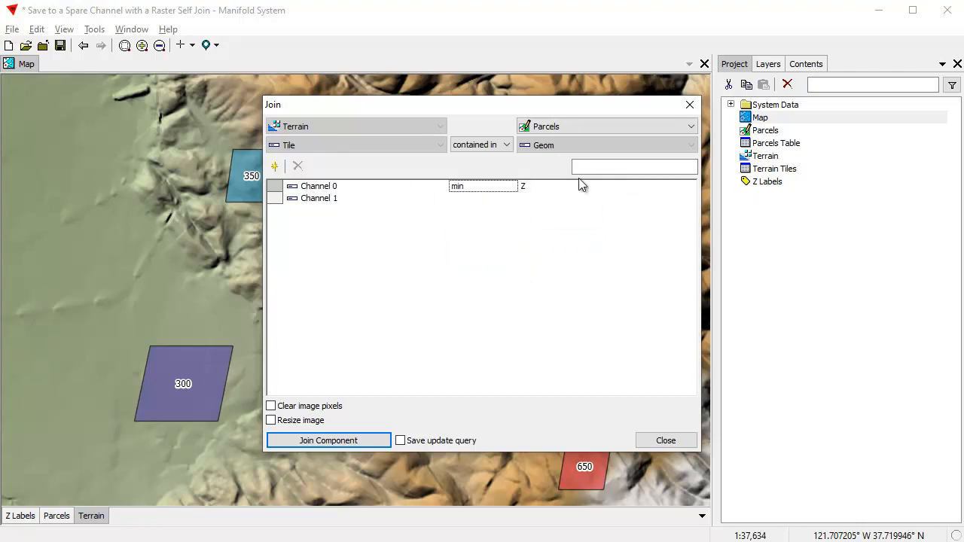
Run the Parcels to Terrain join and hide the Parcels layer in the map.
left_click_drag(546, 103, 412, 94)
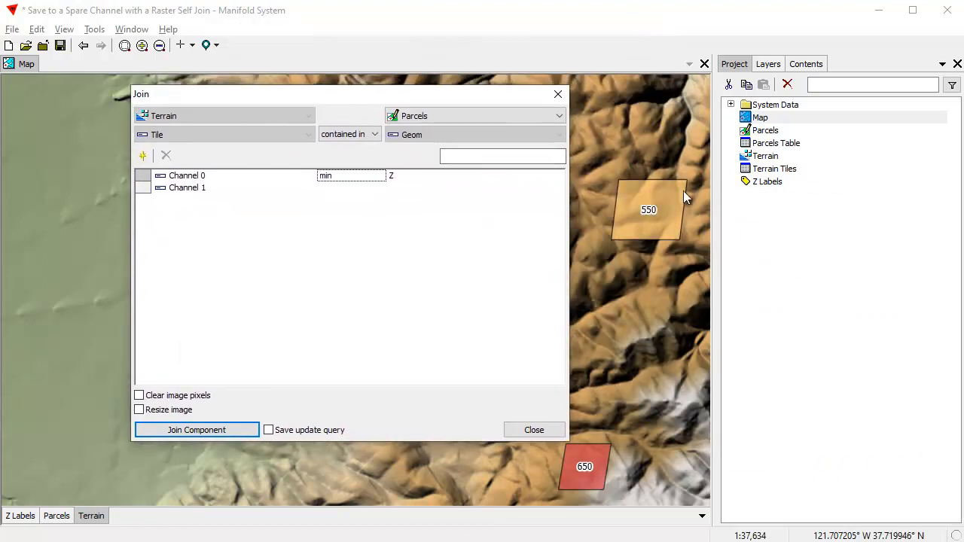
left_click(234, 430)
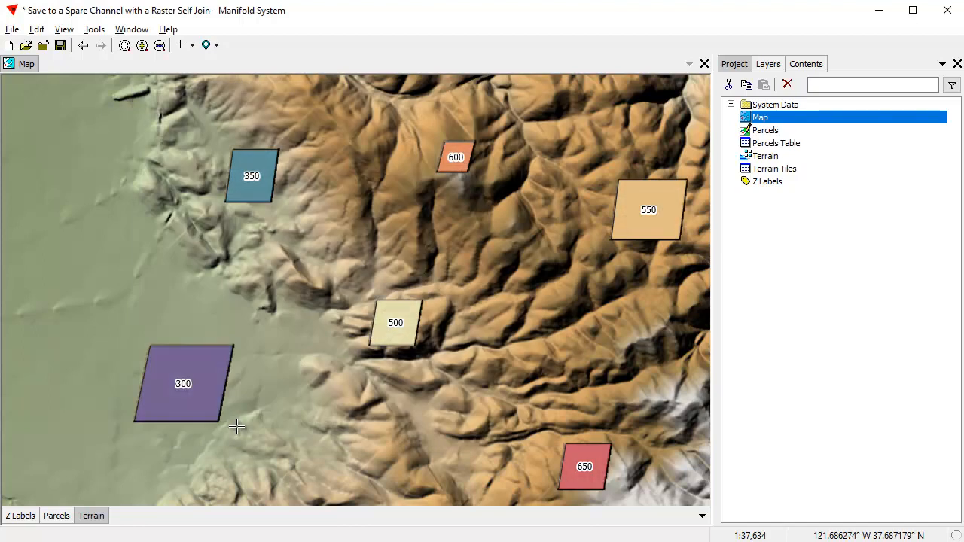
left_click(50, 519, "shift")
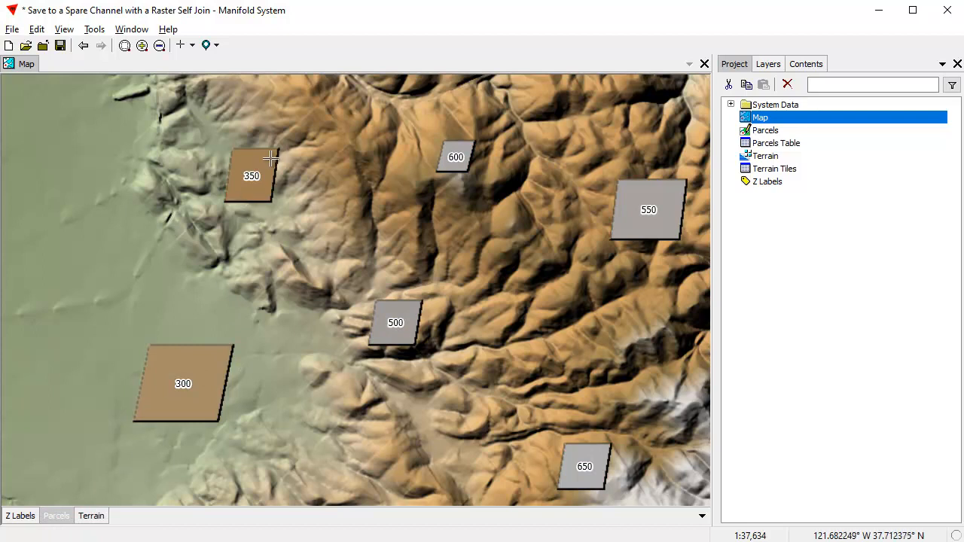
Restore Terrain's Channel 0 by copying Channel 1 into it with a self join, and show the Parcels layer again.
left_click(94, 519)
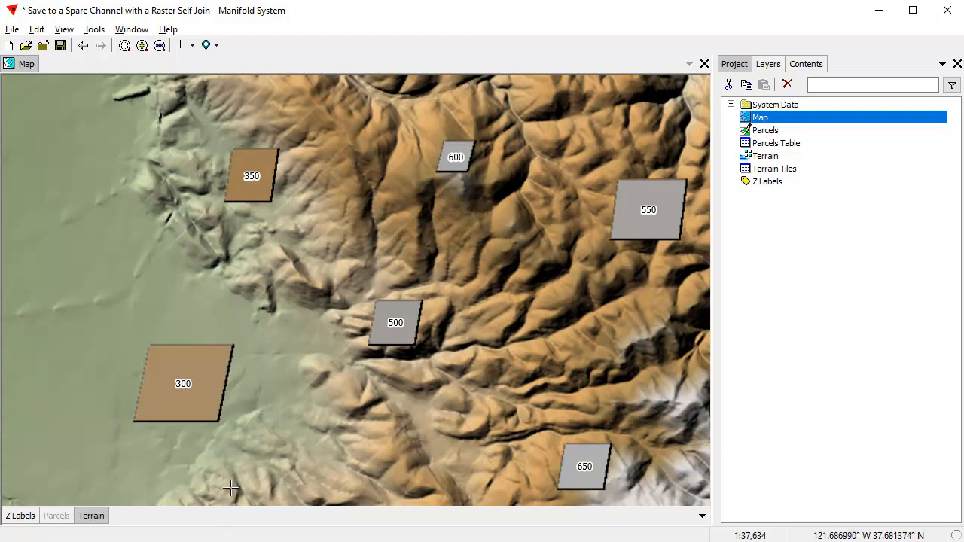
left_click(34, 29)
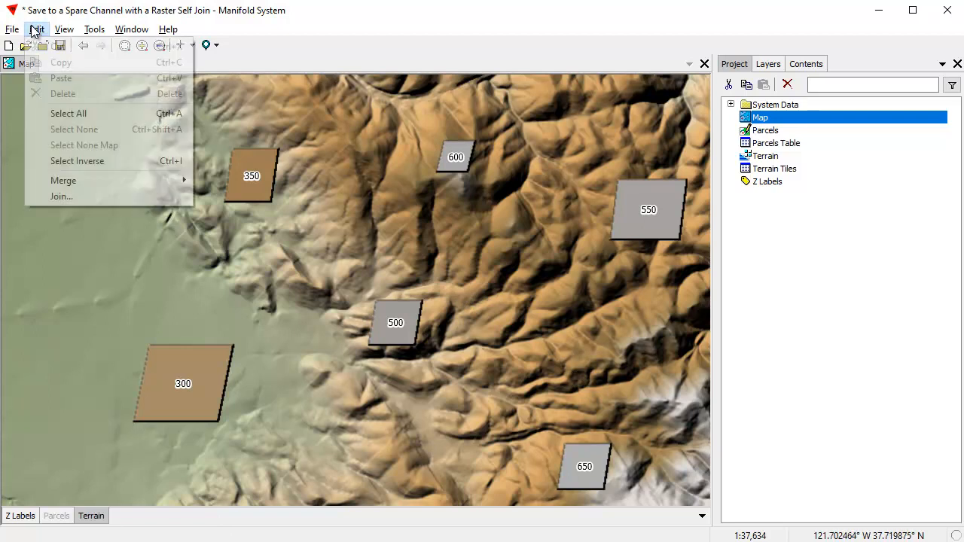
left_click(57, 197)
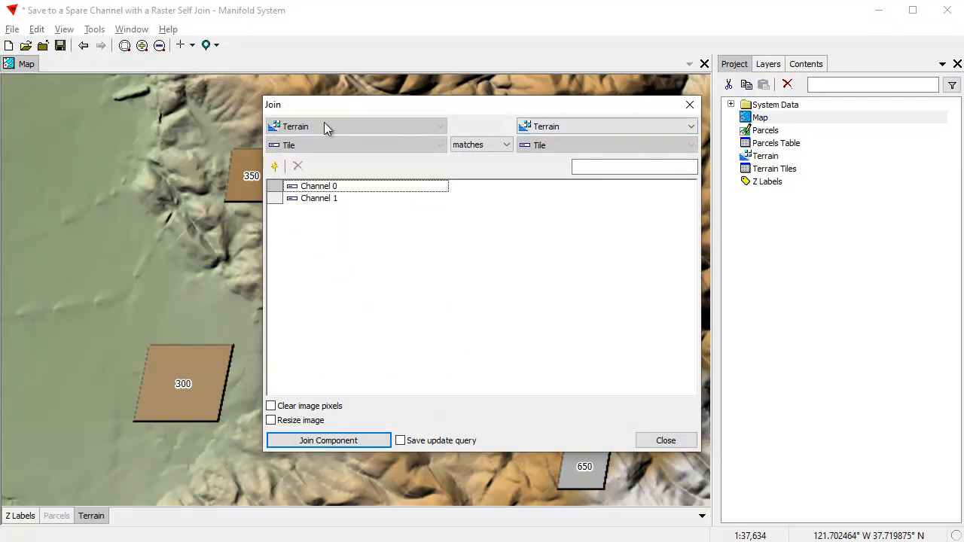
left_click(565, 186)
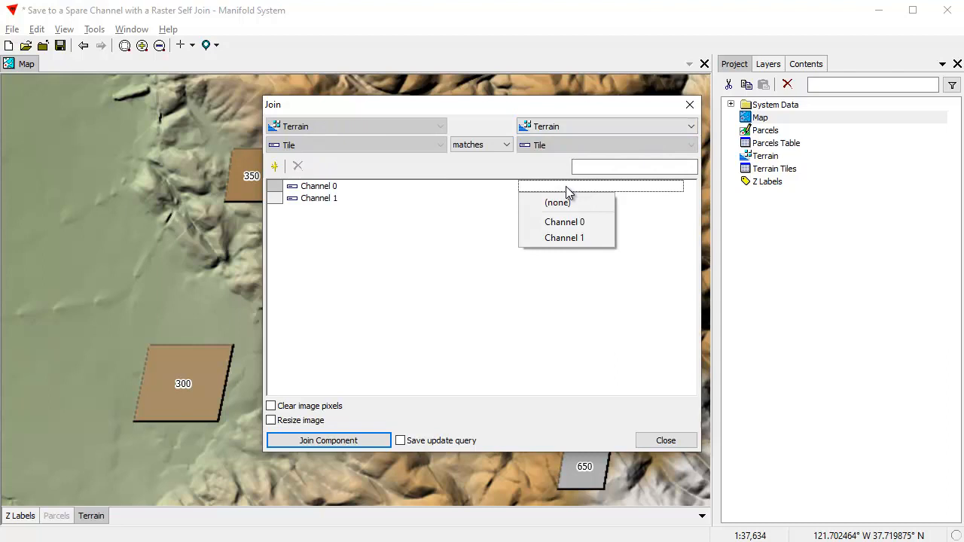
left_click(569, 237)
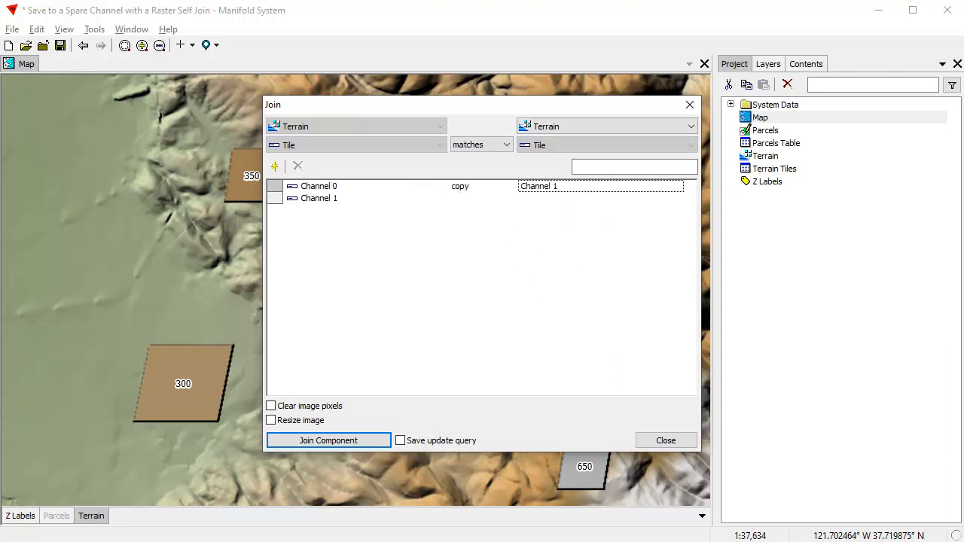
left_click(360, 442)
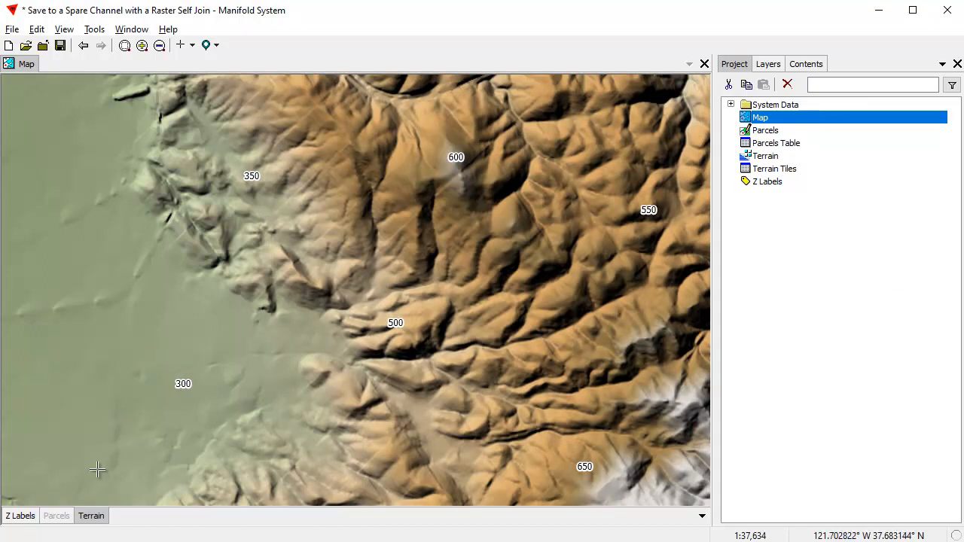
left_click(65, 518)
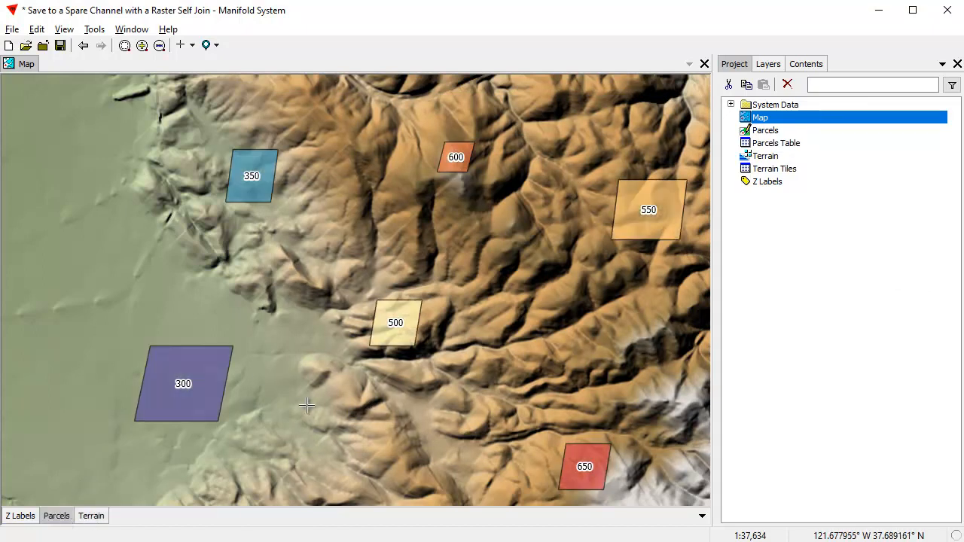